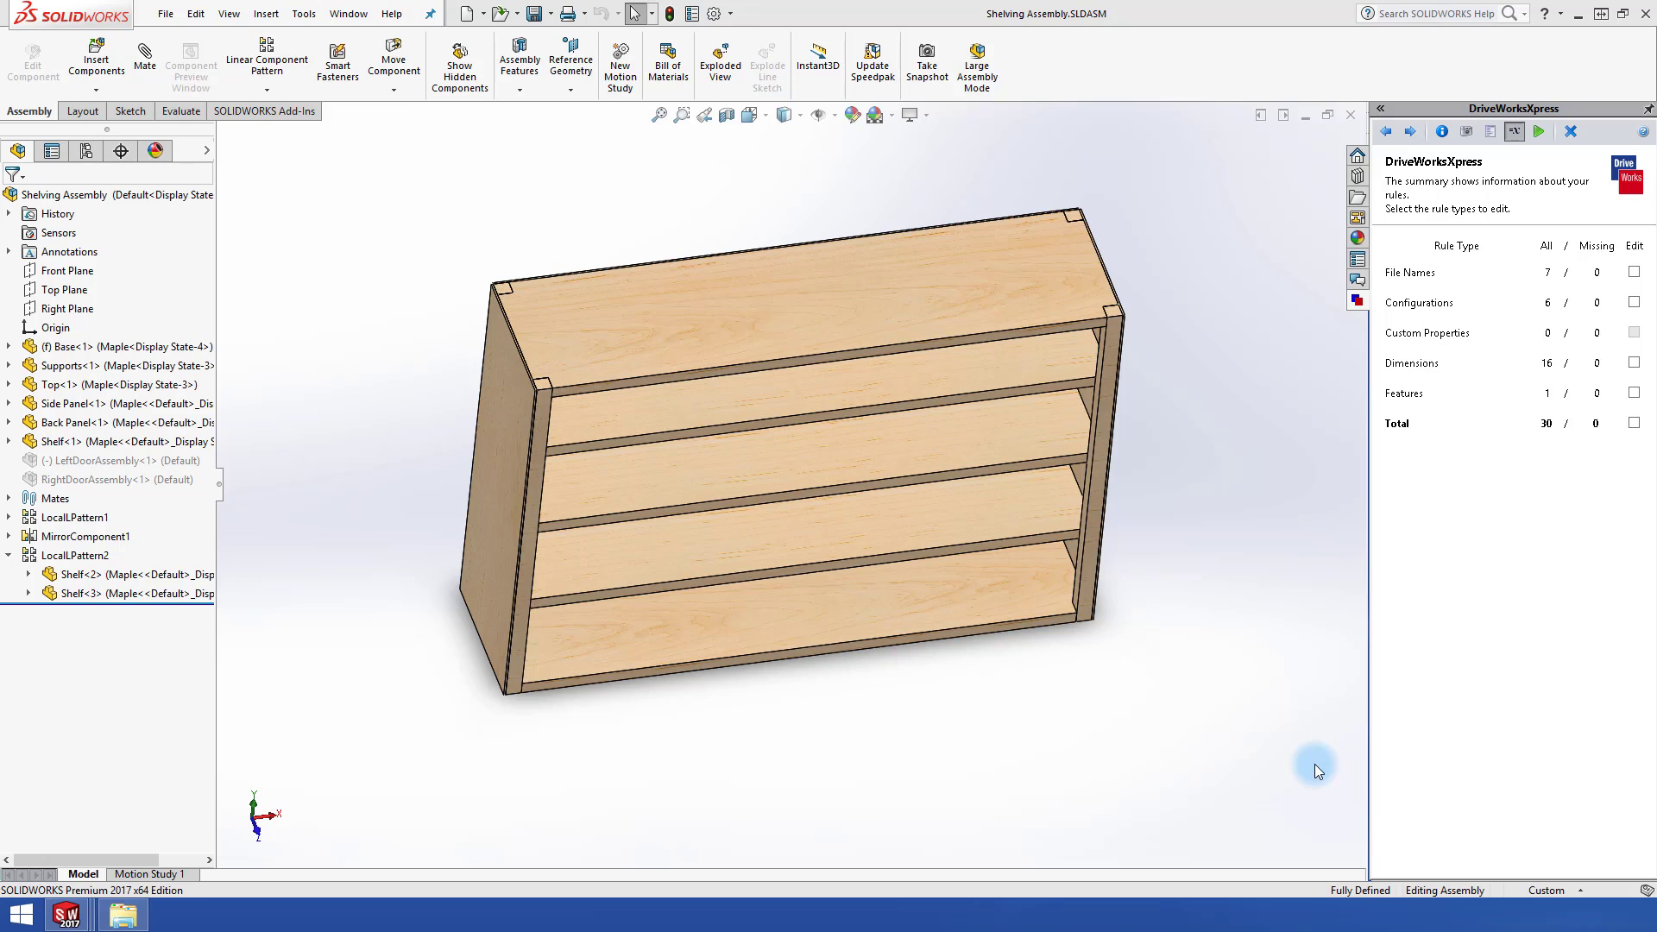
Enter Height 800, Width 1200 and Depth 1000 in the DriveWorksXpress form.
left_click(1537, 134)
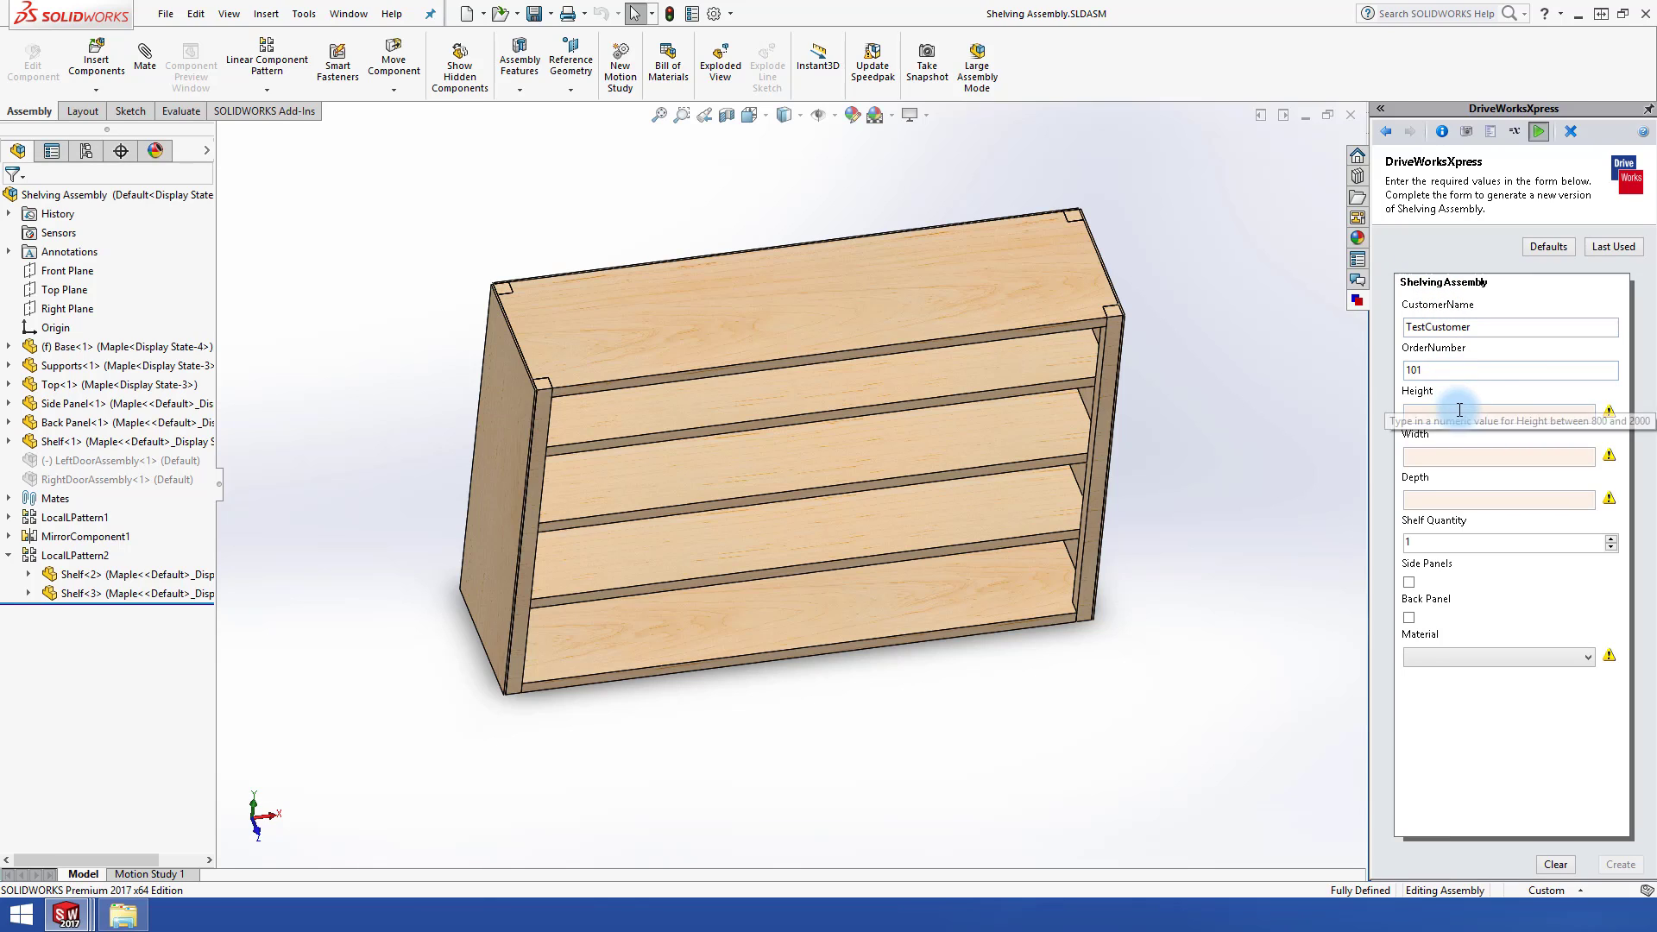
left_click(1523, 414)
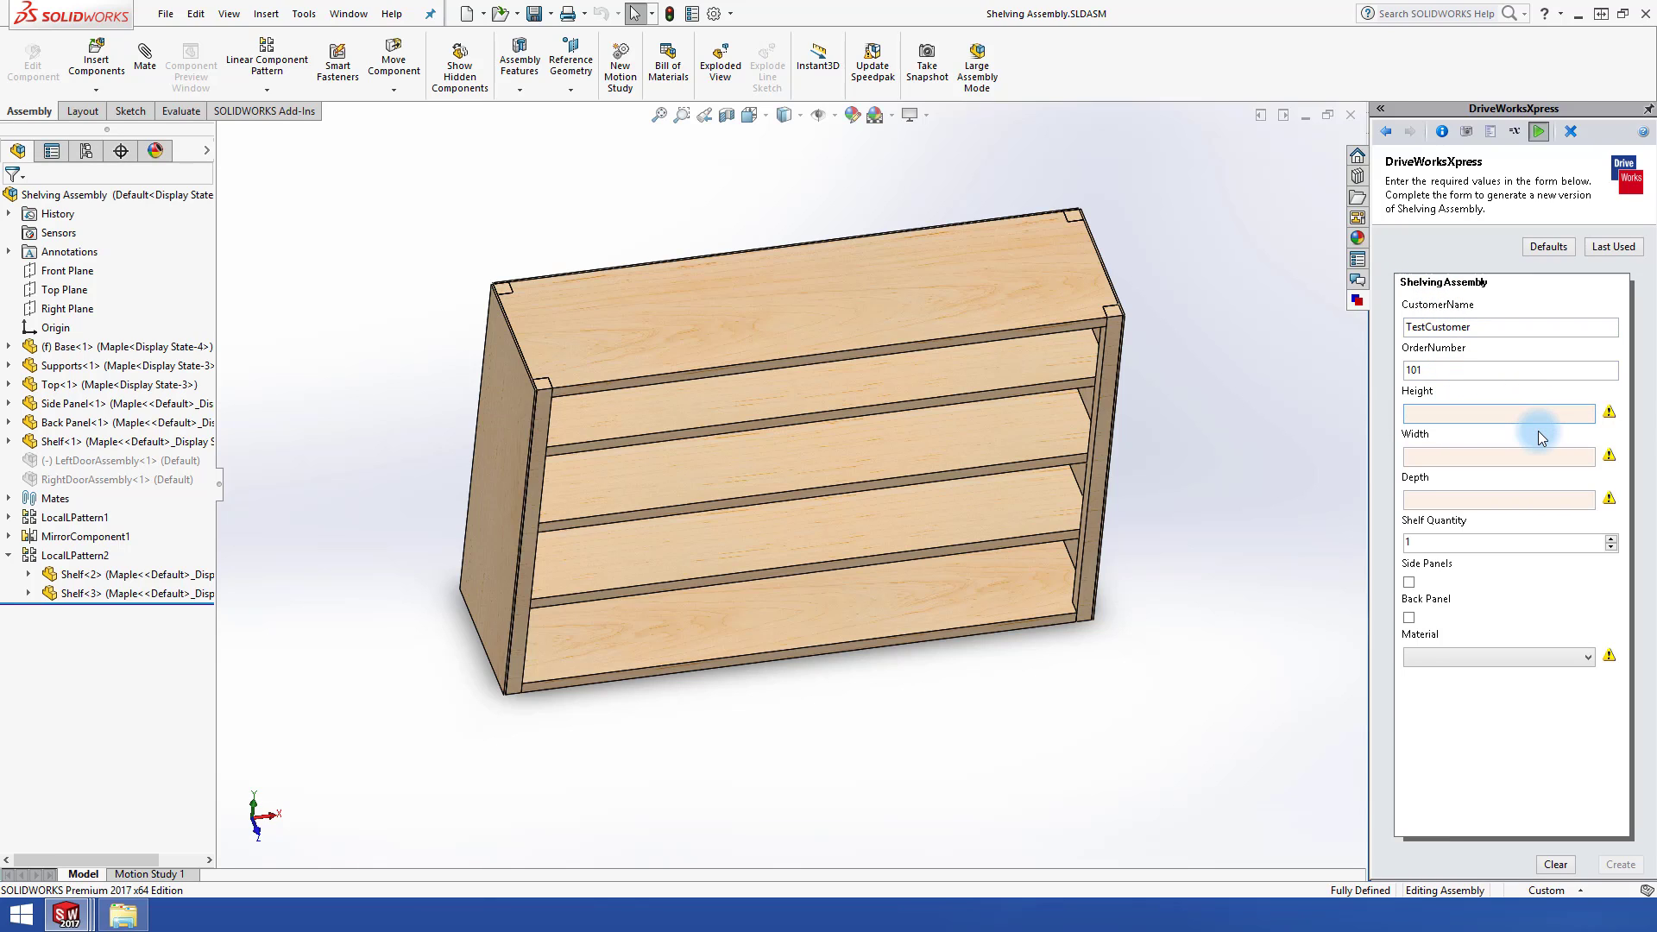
type("800")
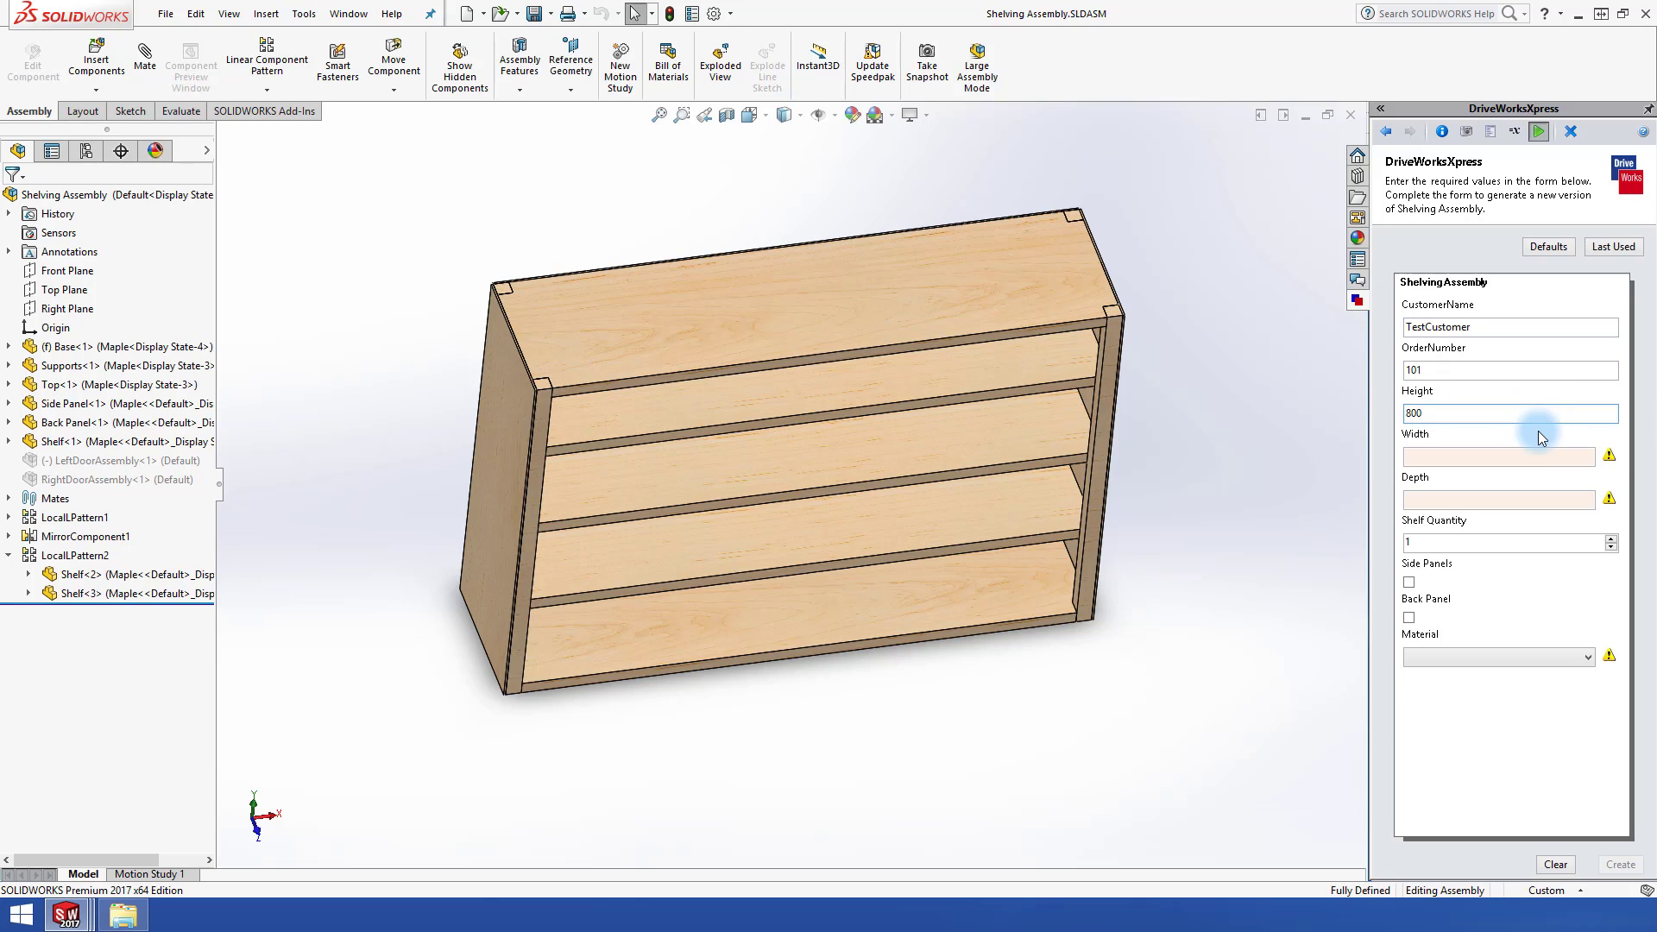
left_click(1518, 447)
type("12")
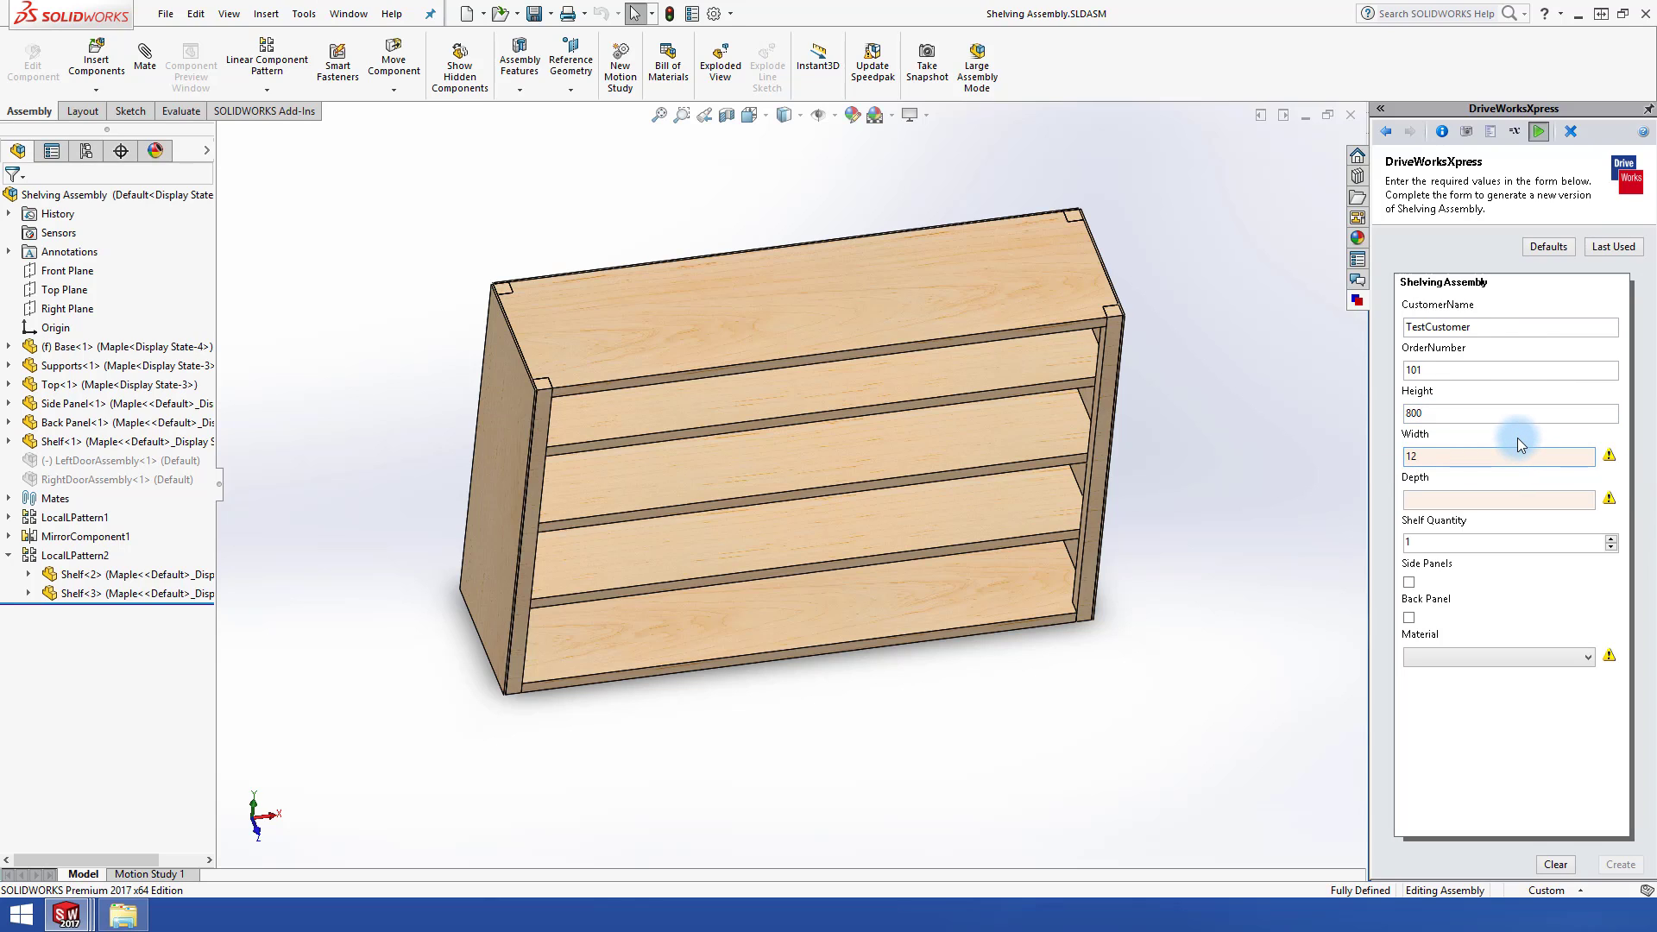
type("00")
left_click(1489, 498)
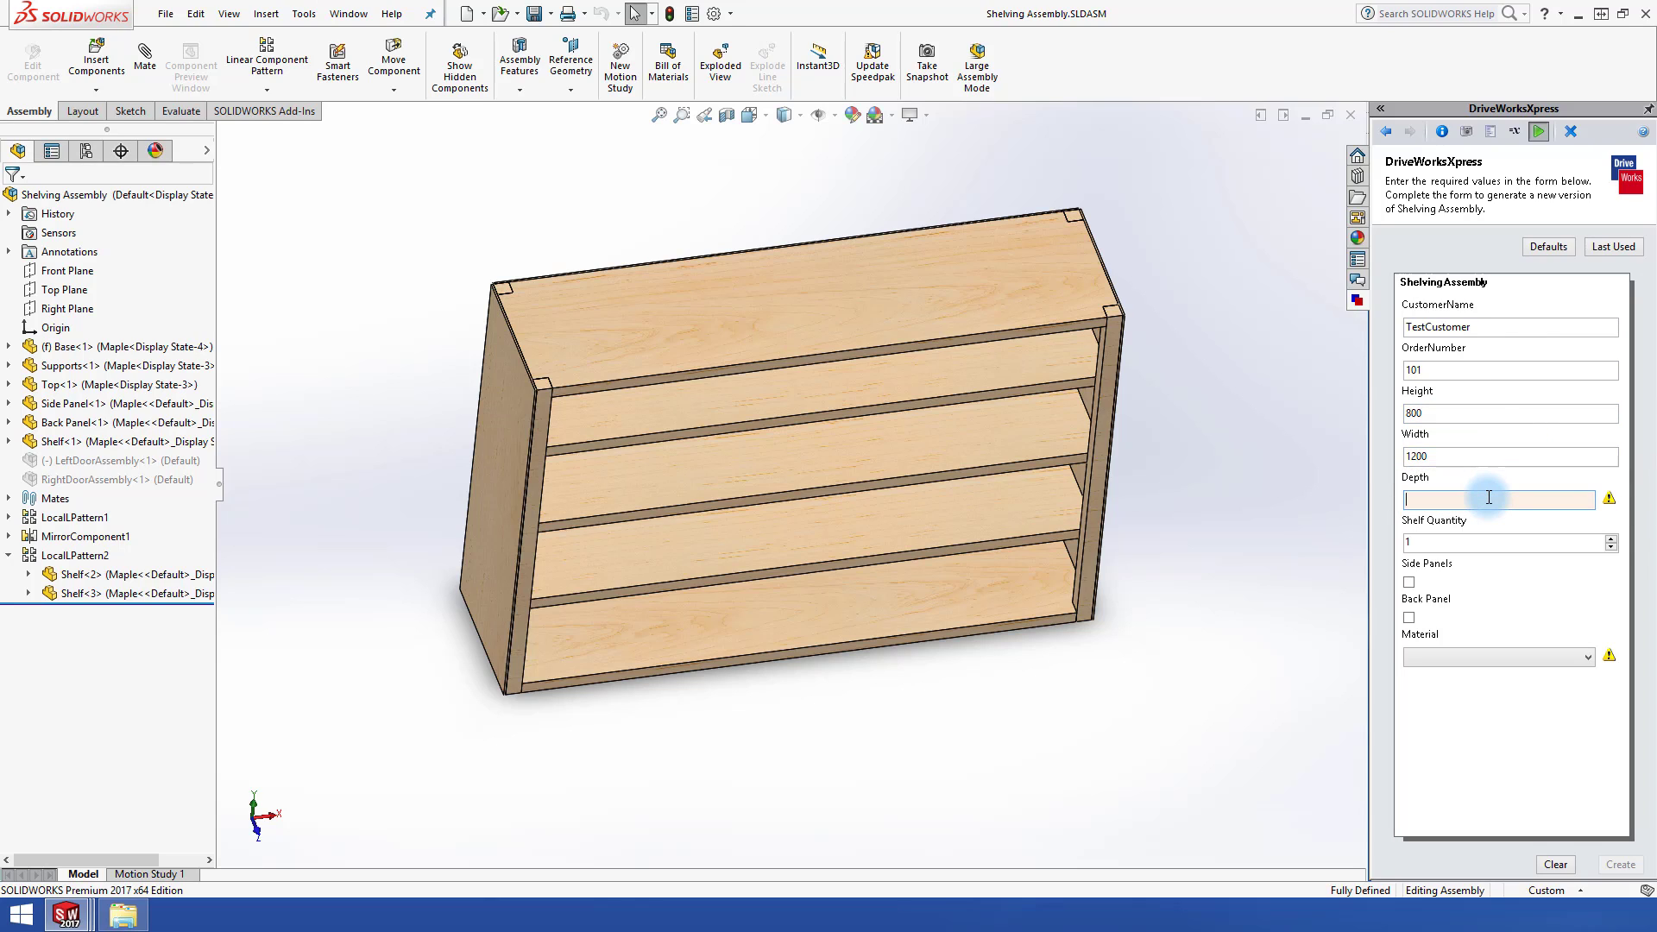
type("1000")
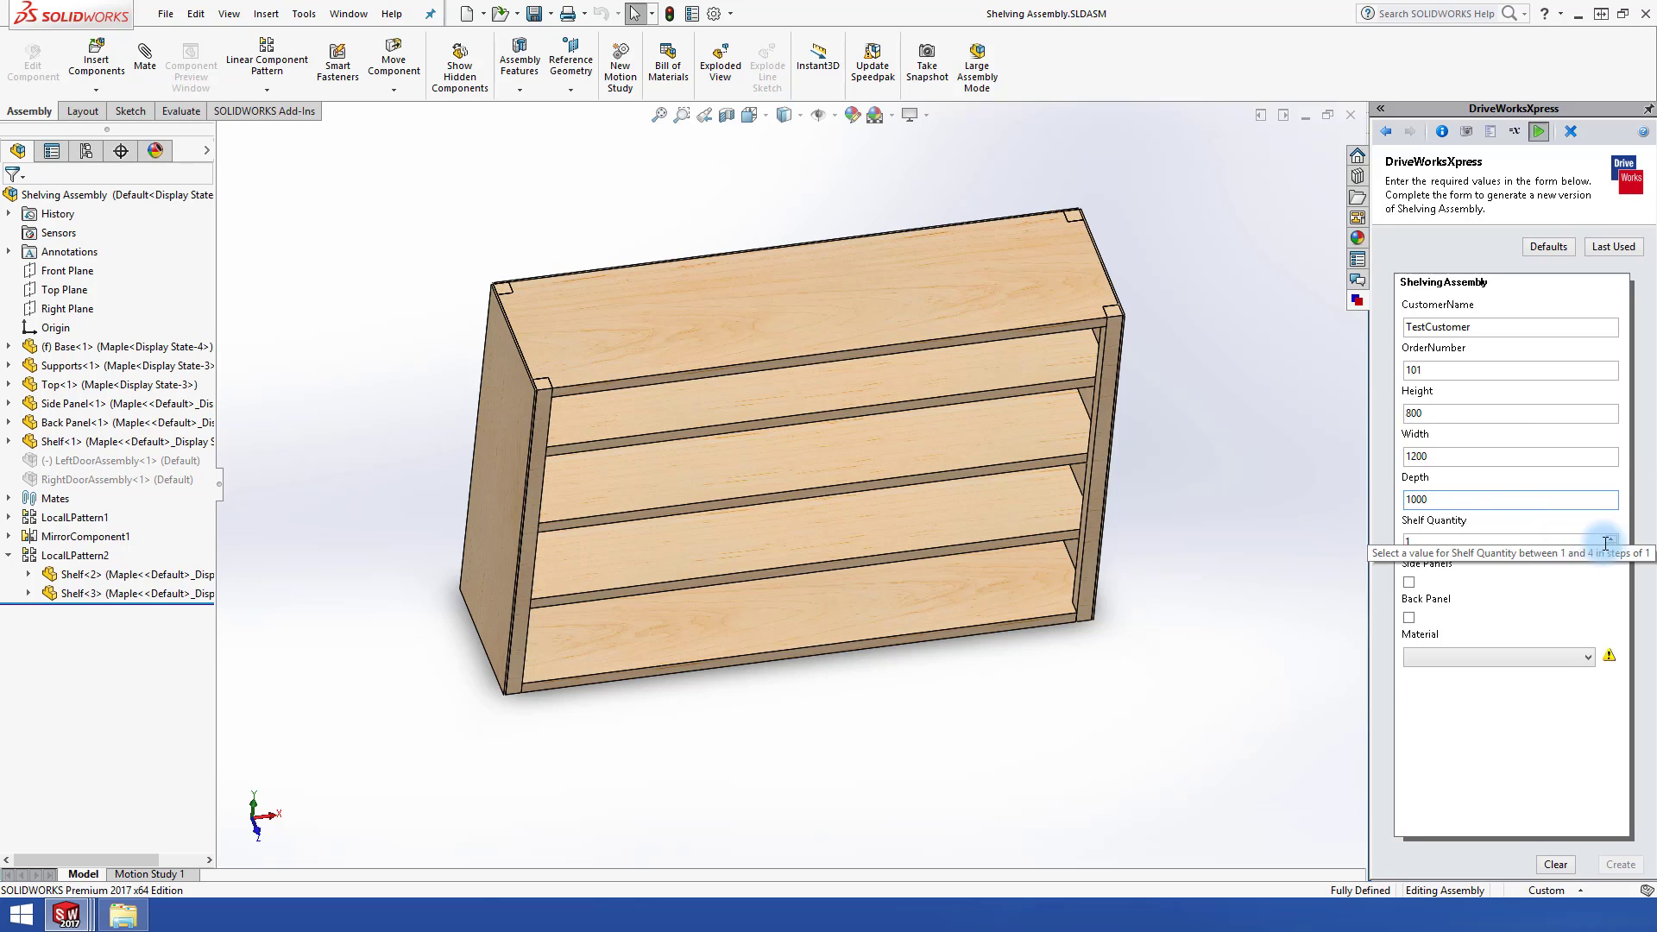
Choose 3 shelves, side and back panels, and Mahogany material, then generate the unit.
left_click(1609, 539)
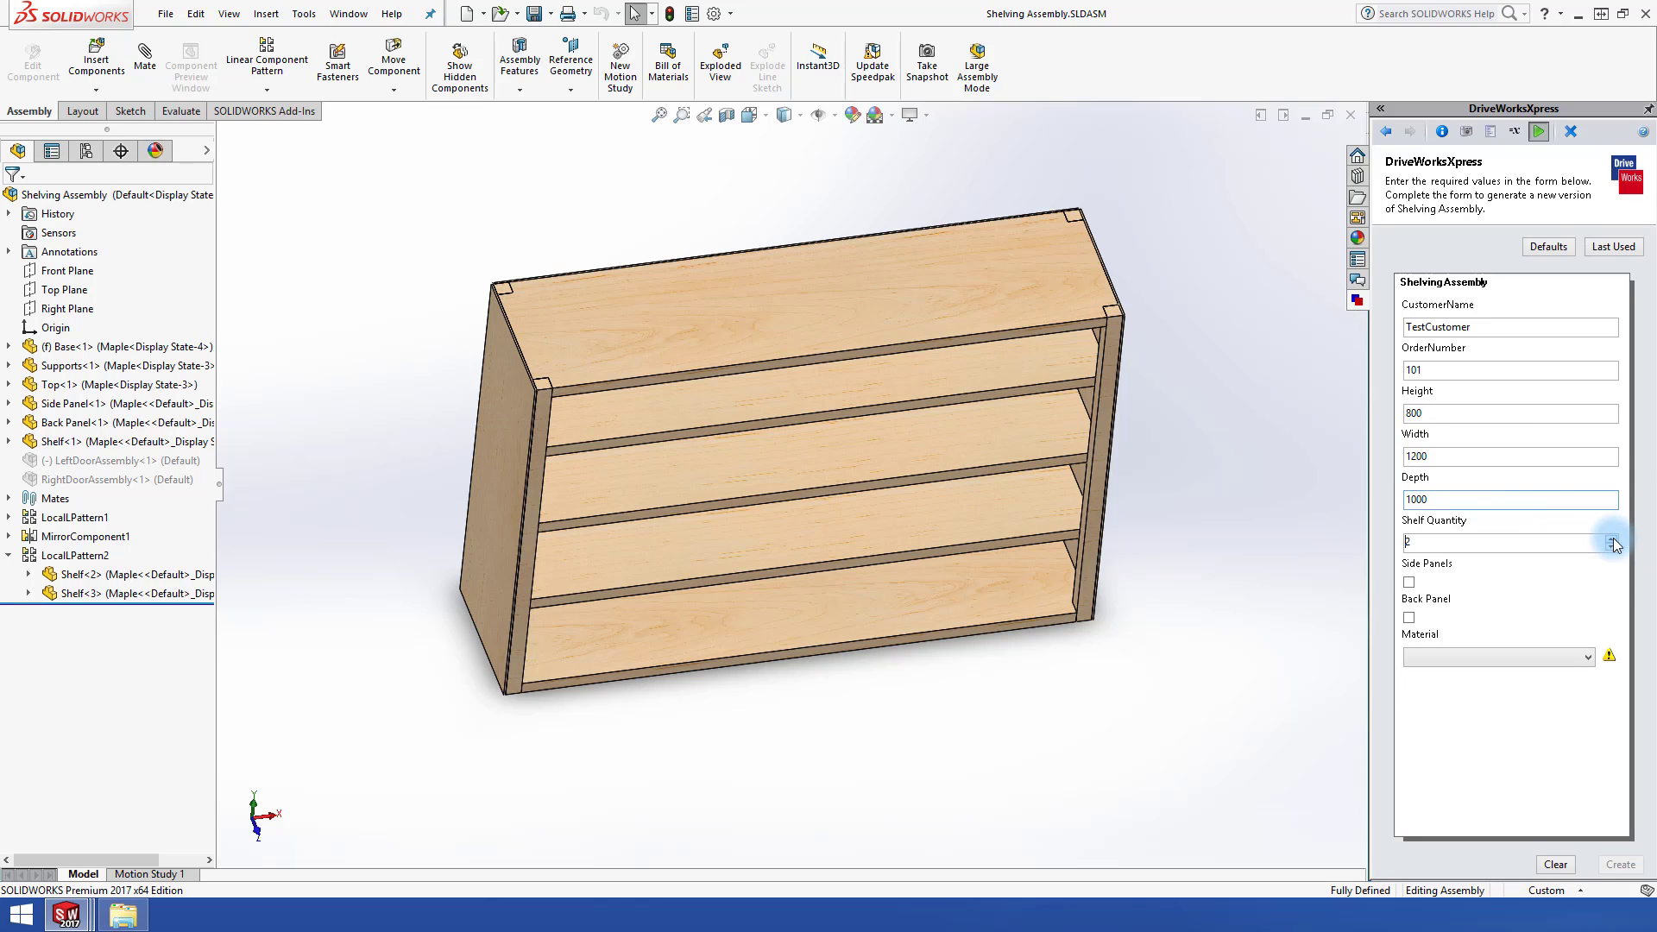
left_click(1410, 583)
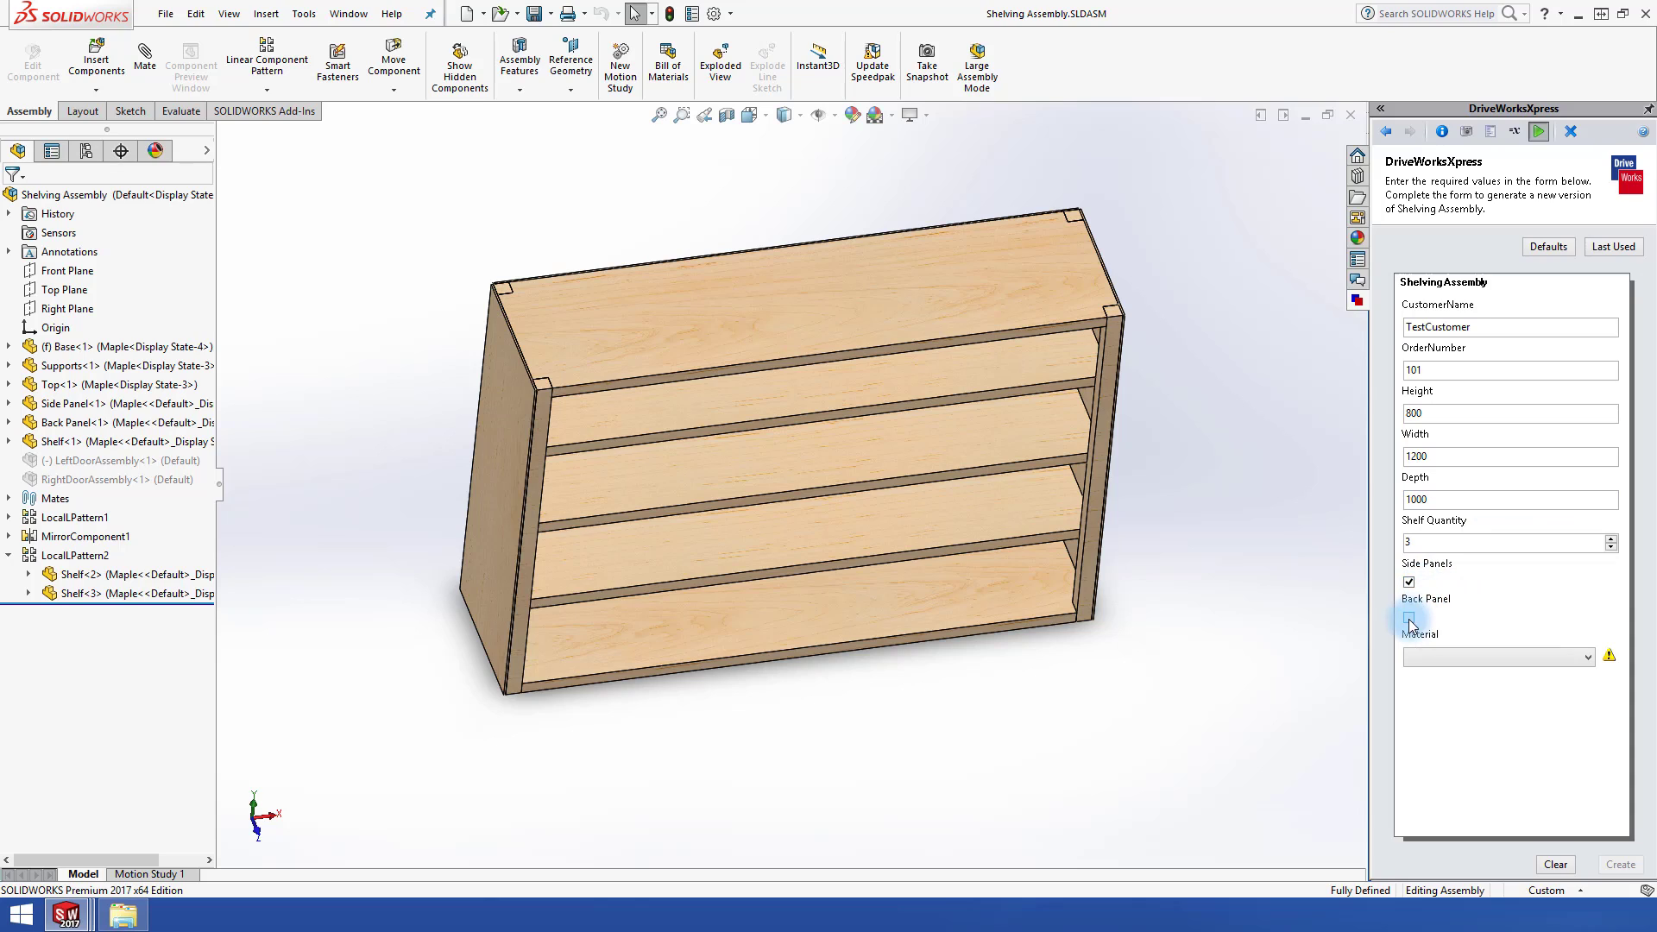
left_click(1409, 619)
left_click(1459, 658)
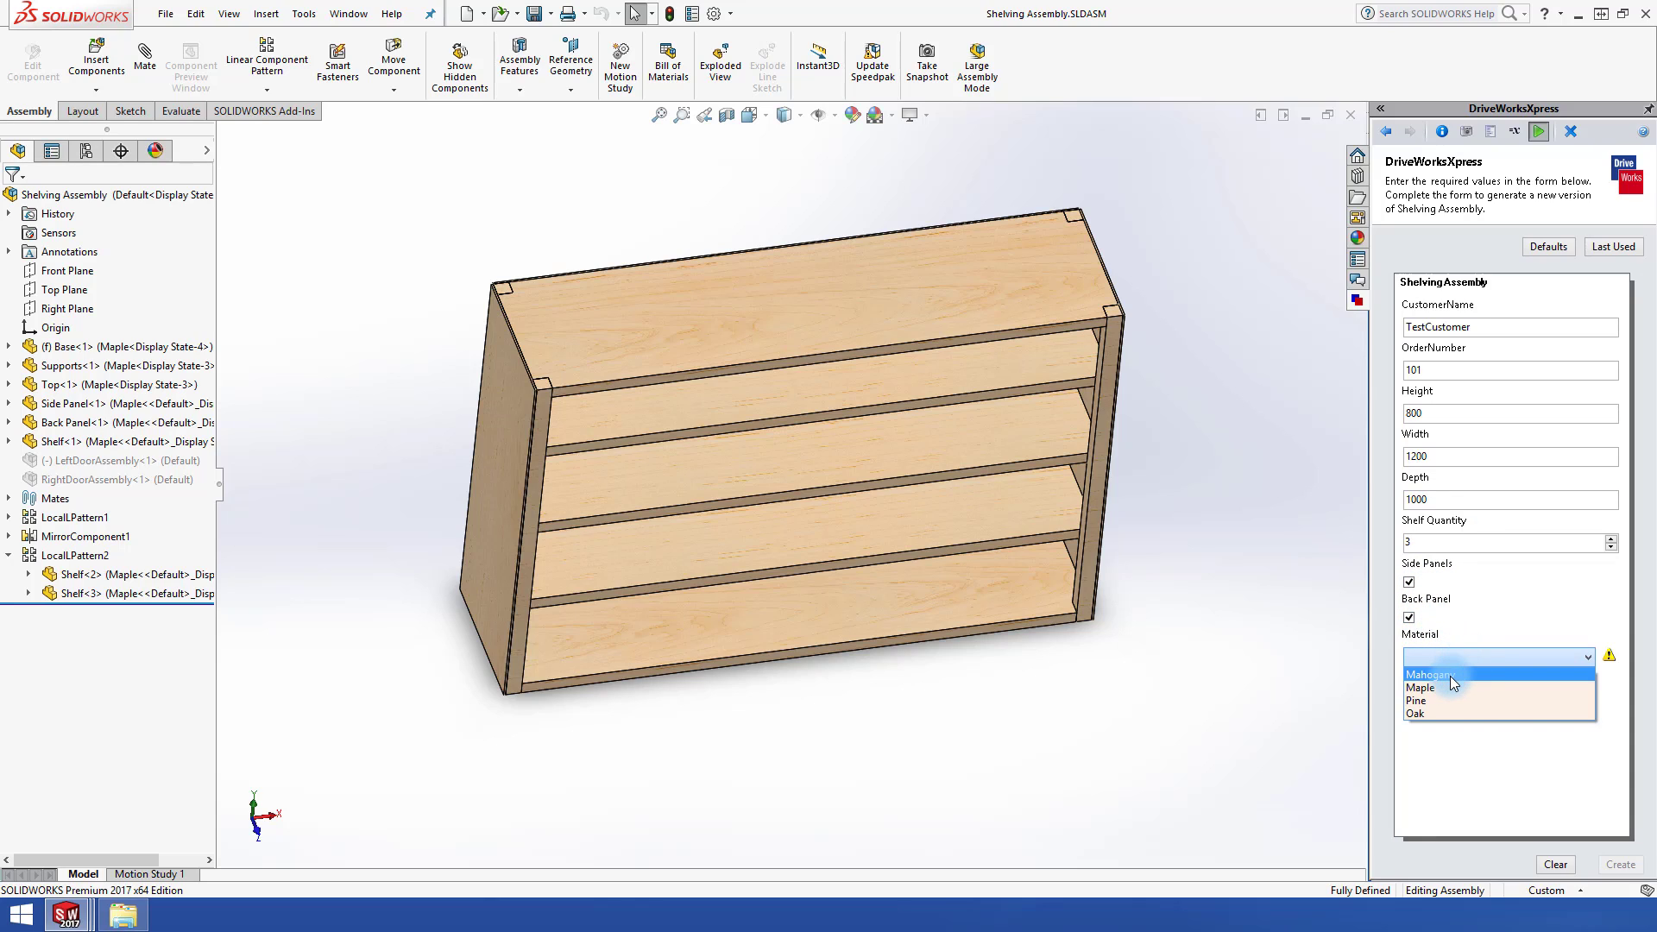
left_click(1450, 675)
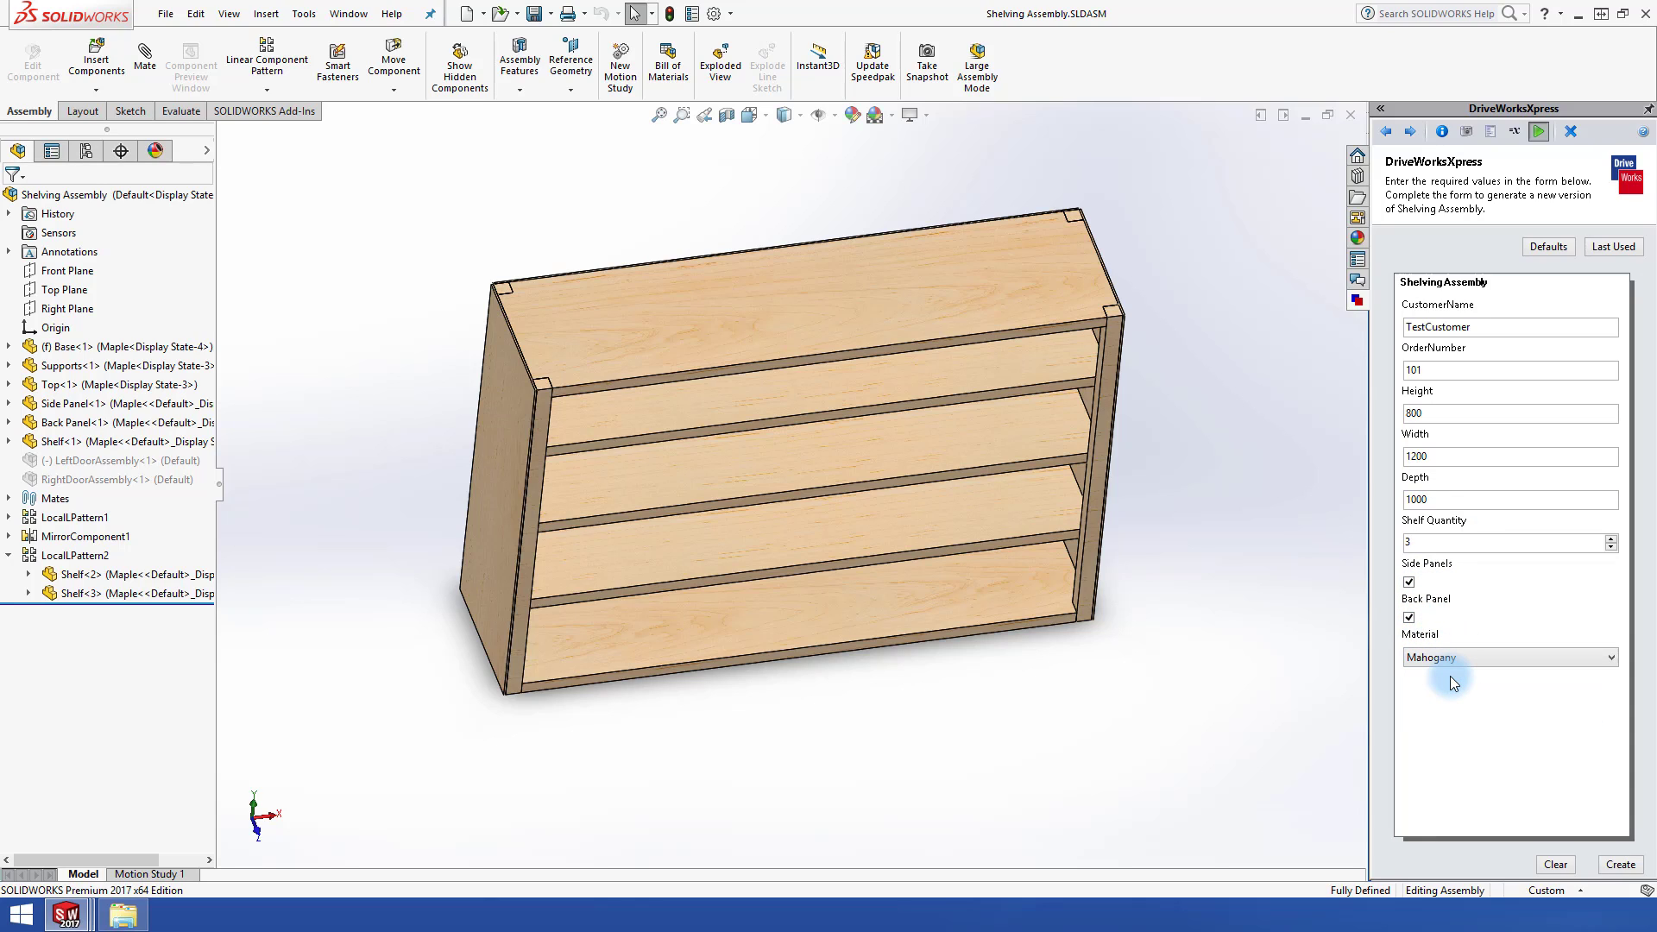
left_click(1615, 866)
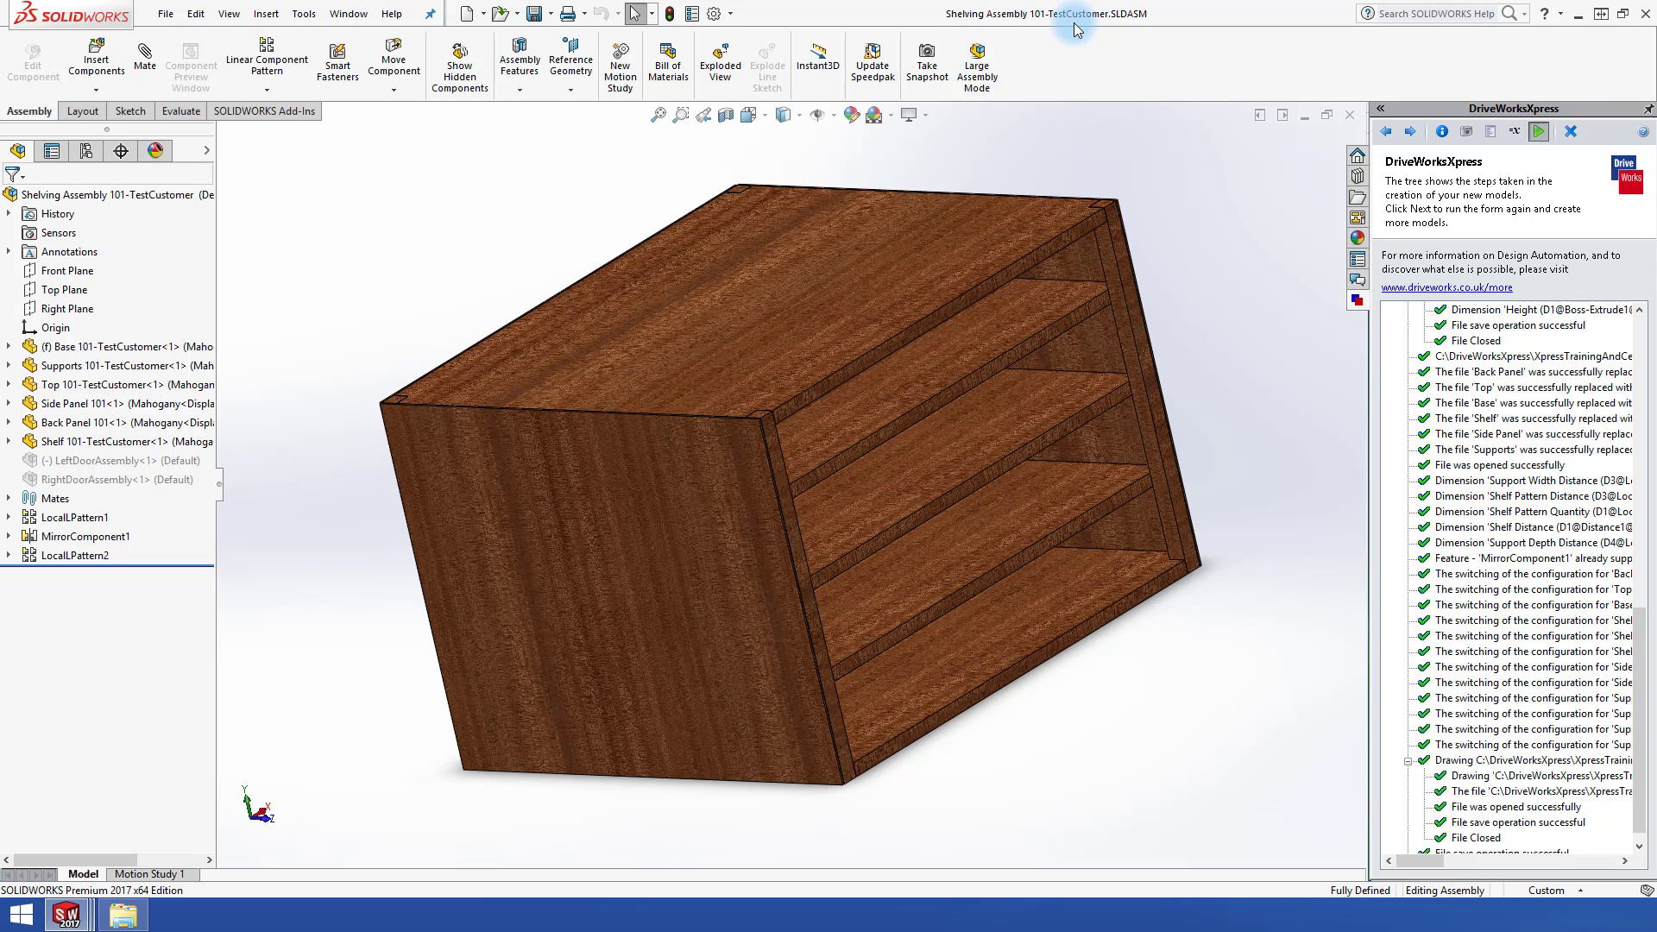
left_click(130, 915)
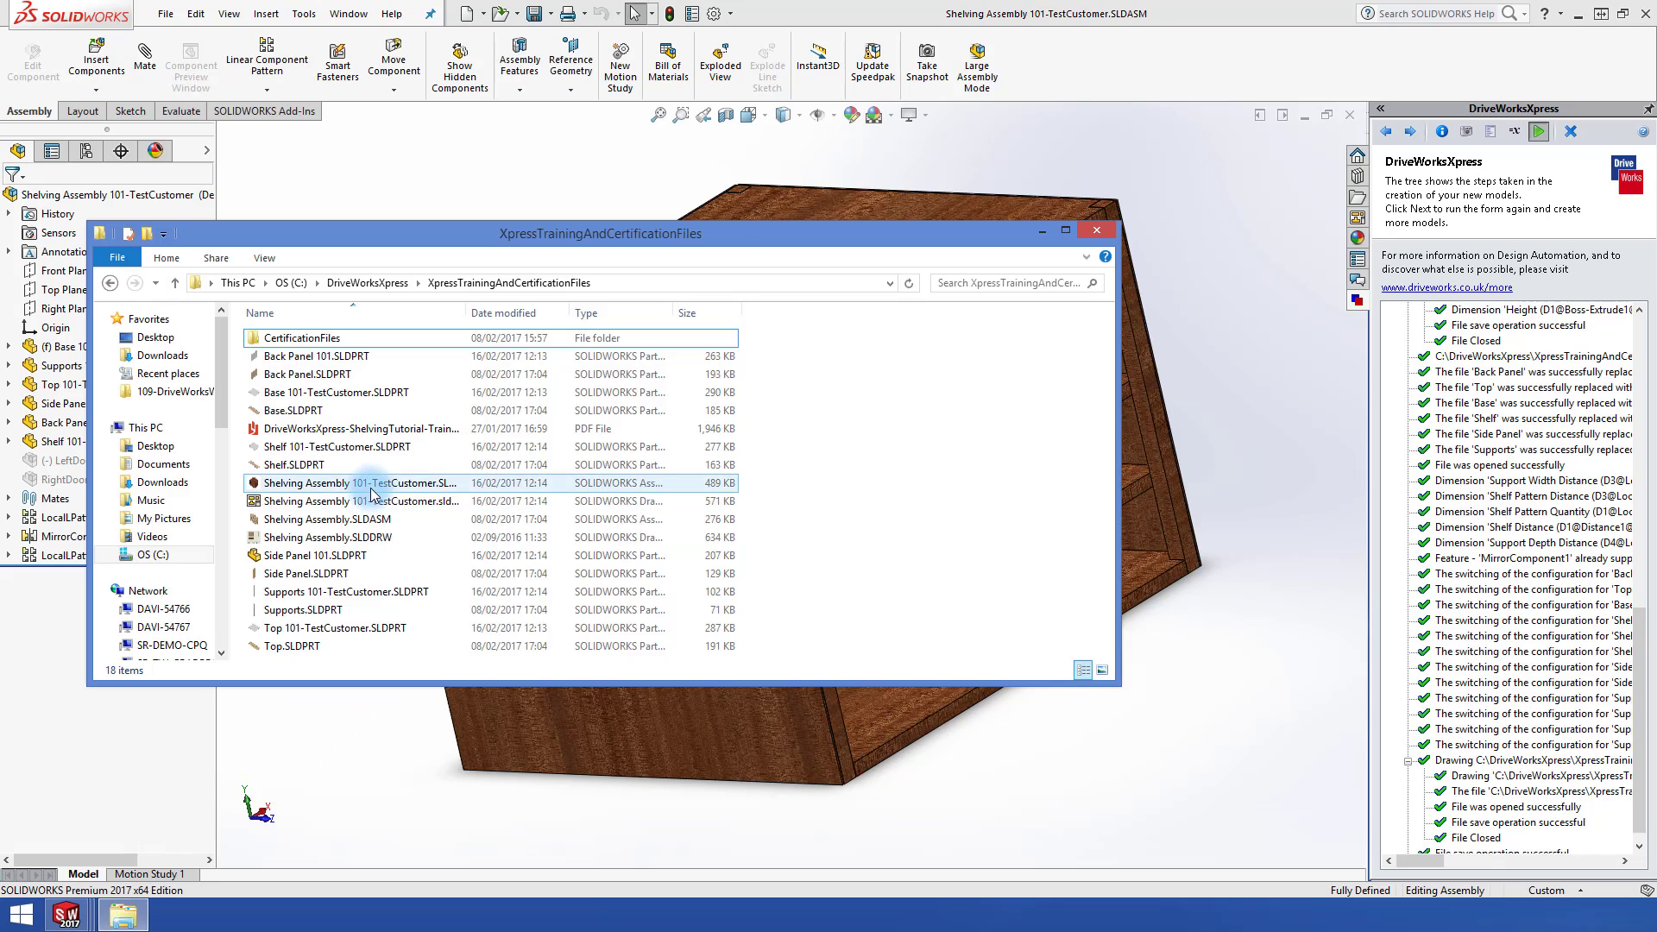
left_click(372, 489)
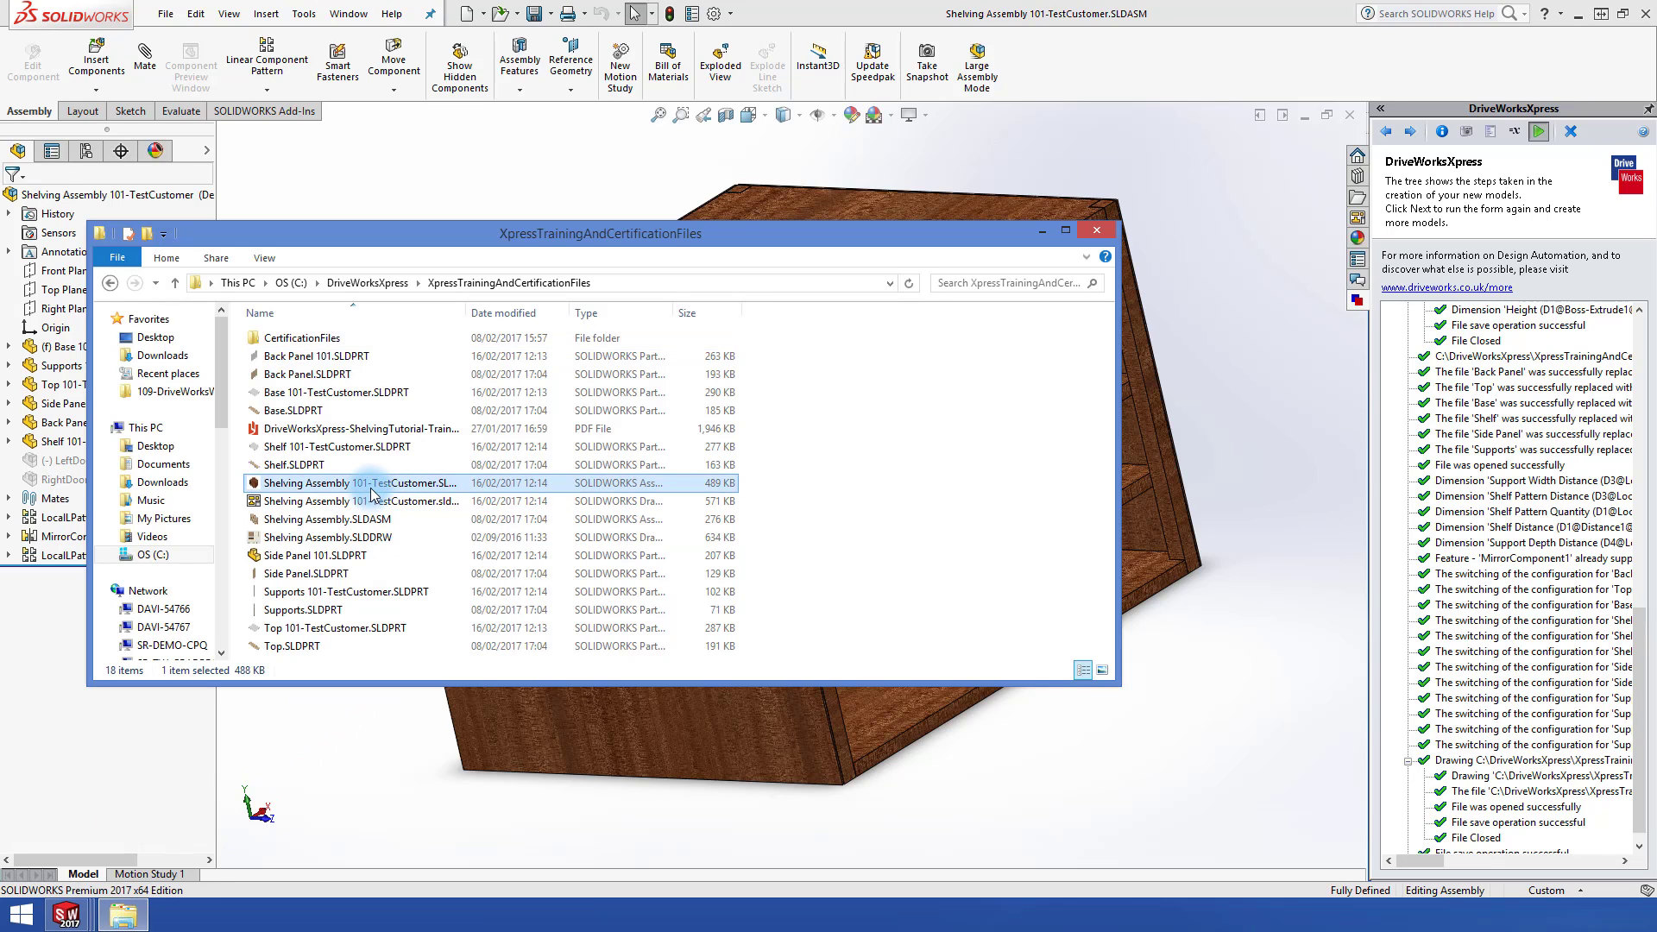
left_click(371, 592)
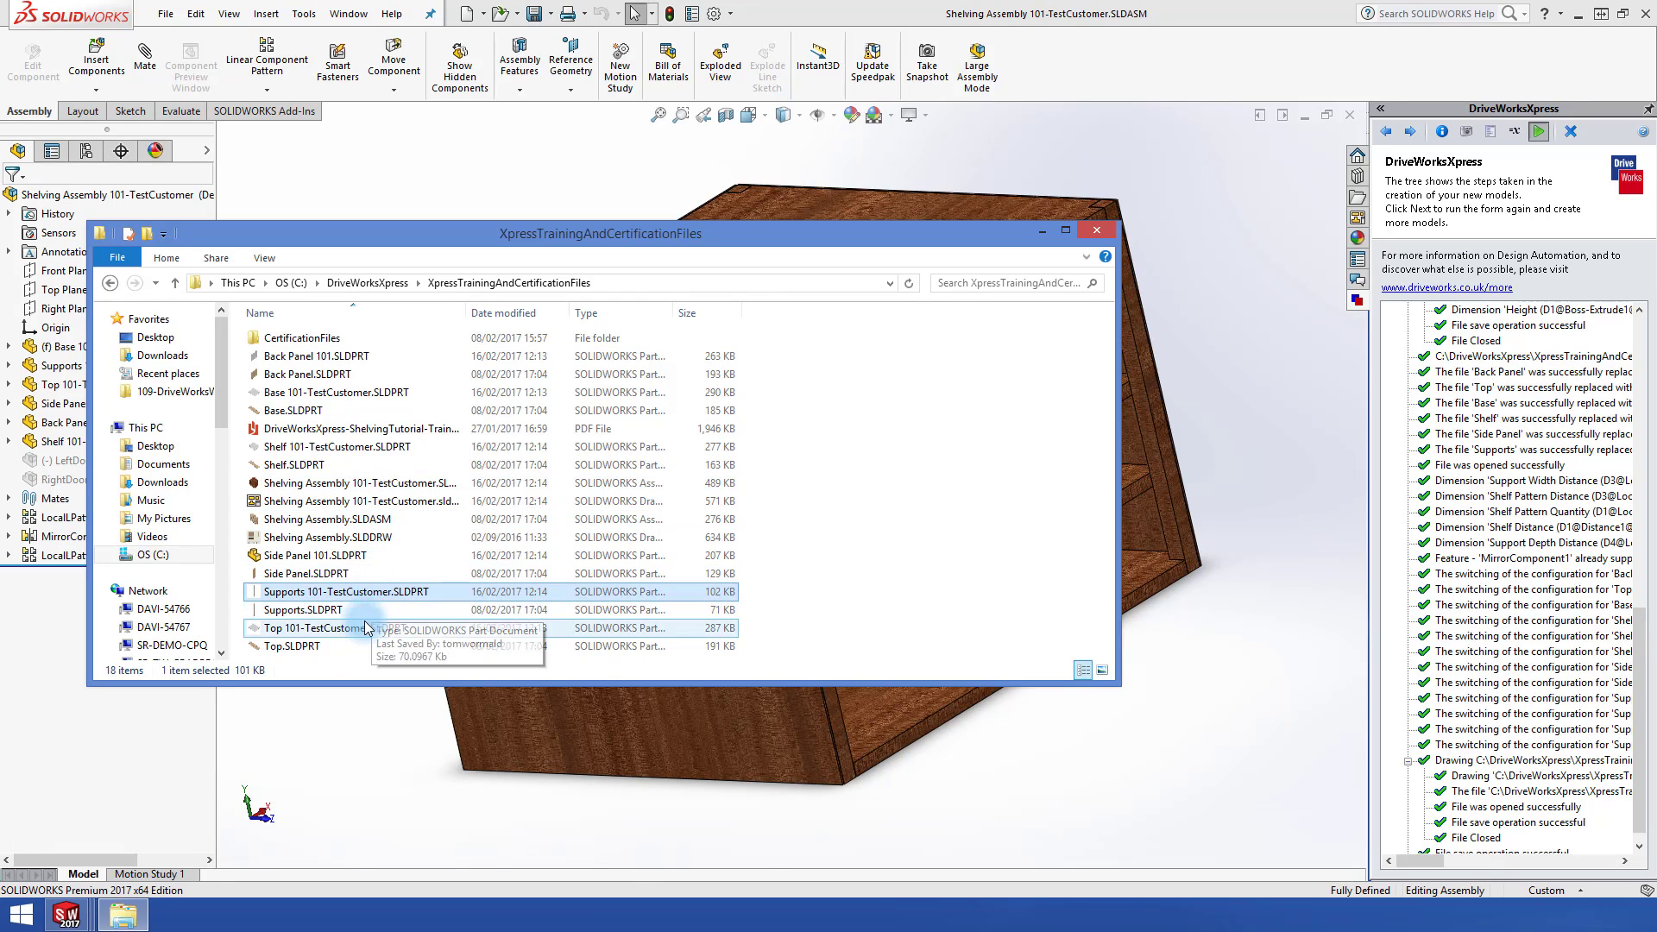
left_click(349, 557)
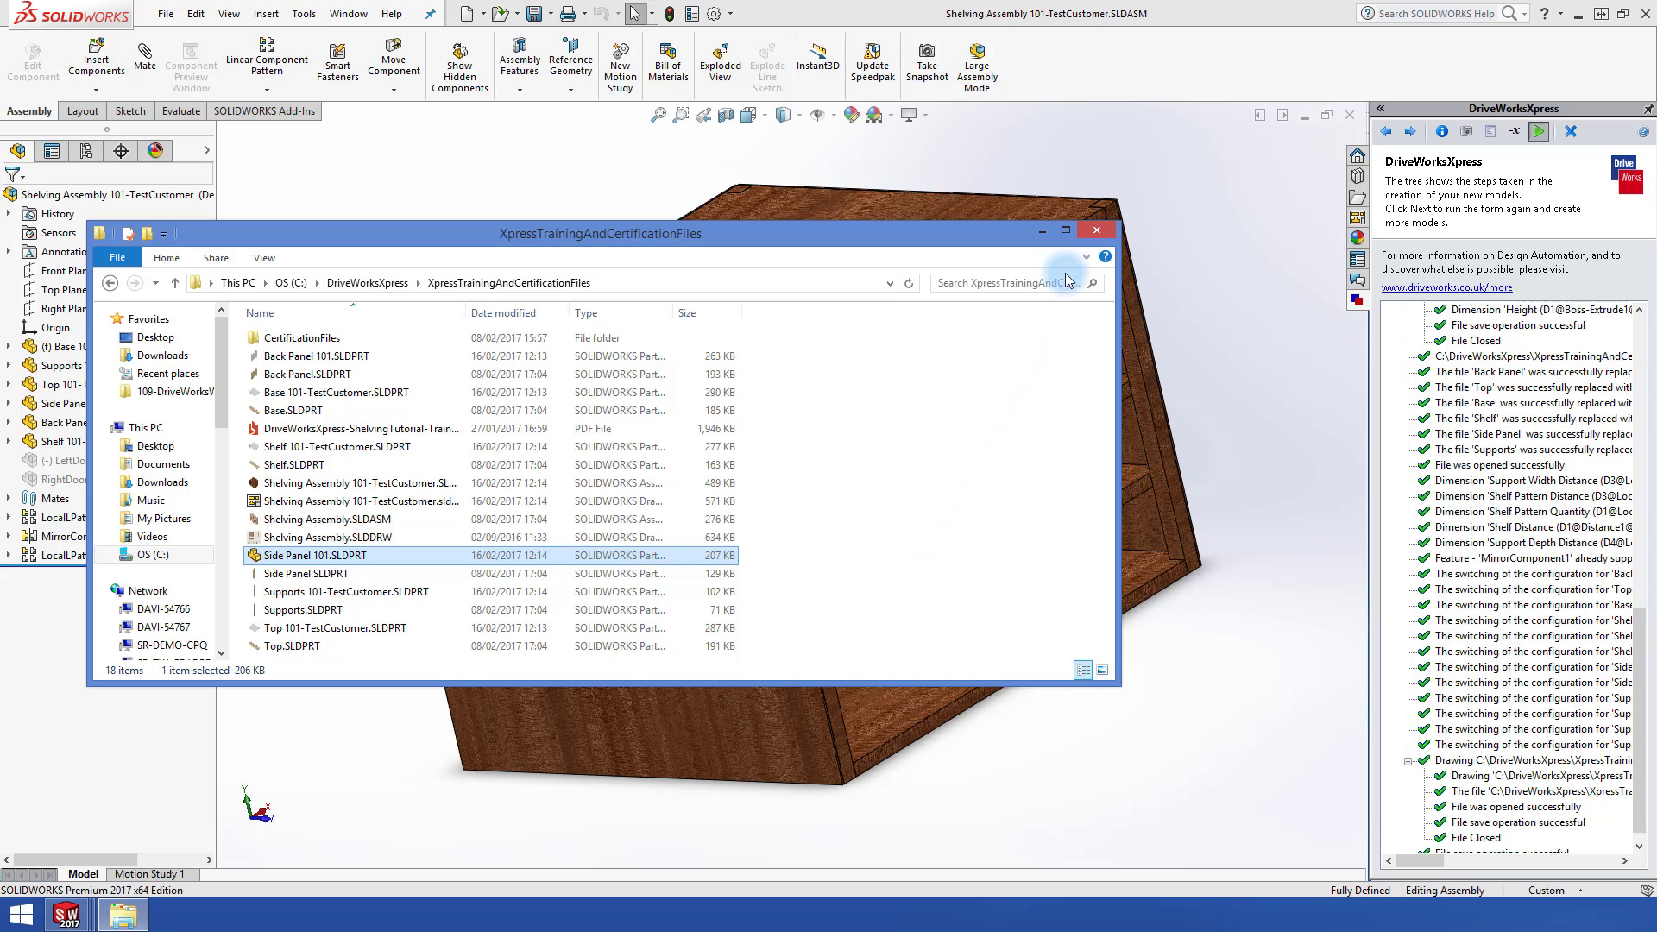
left_click(1095, 231)
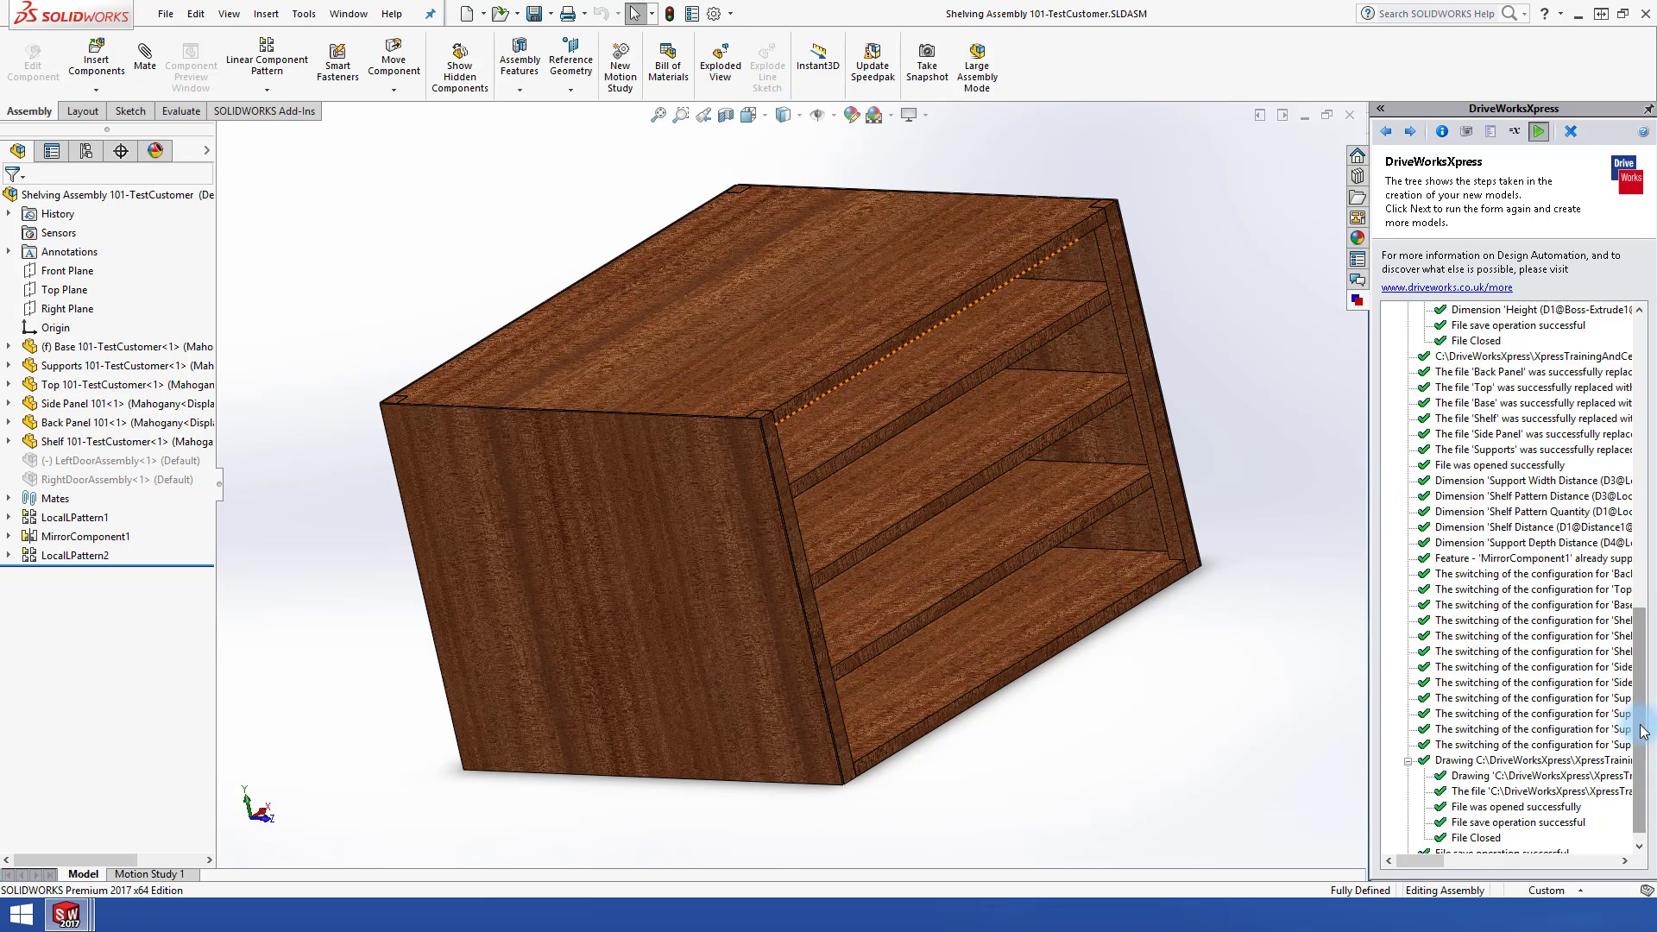
mouse_move(1642, 732)
left_mouse_down()
mouse_move(1651, 576)
mouse_move(1615, 425)
left_mouse_up()
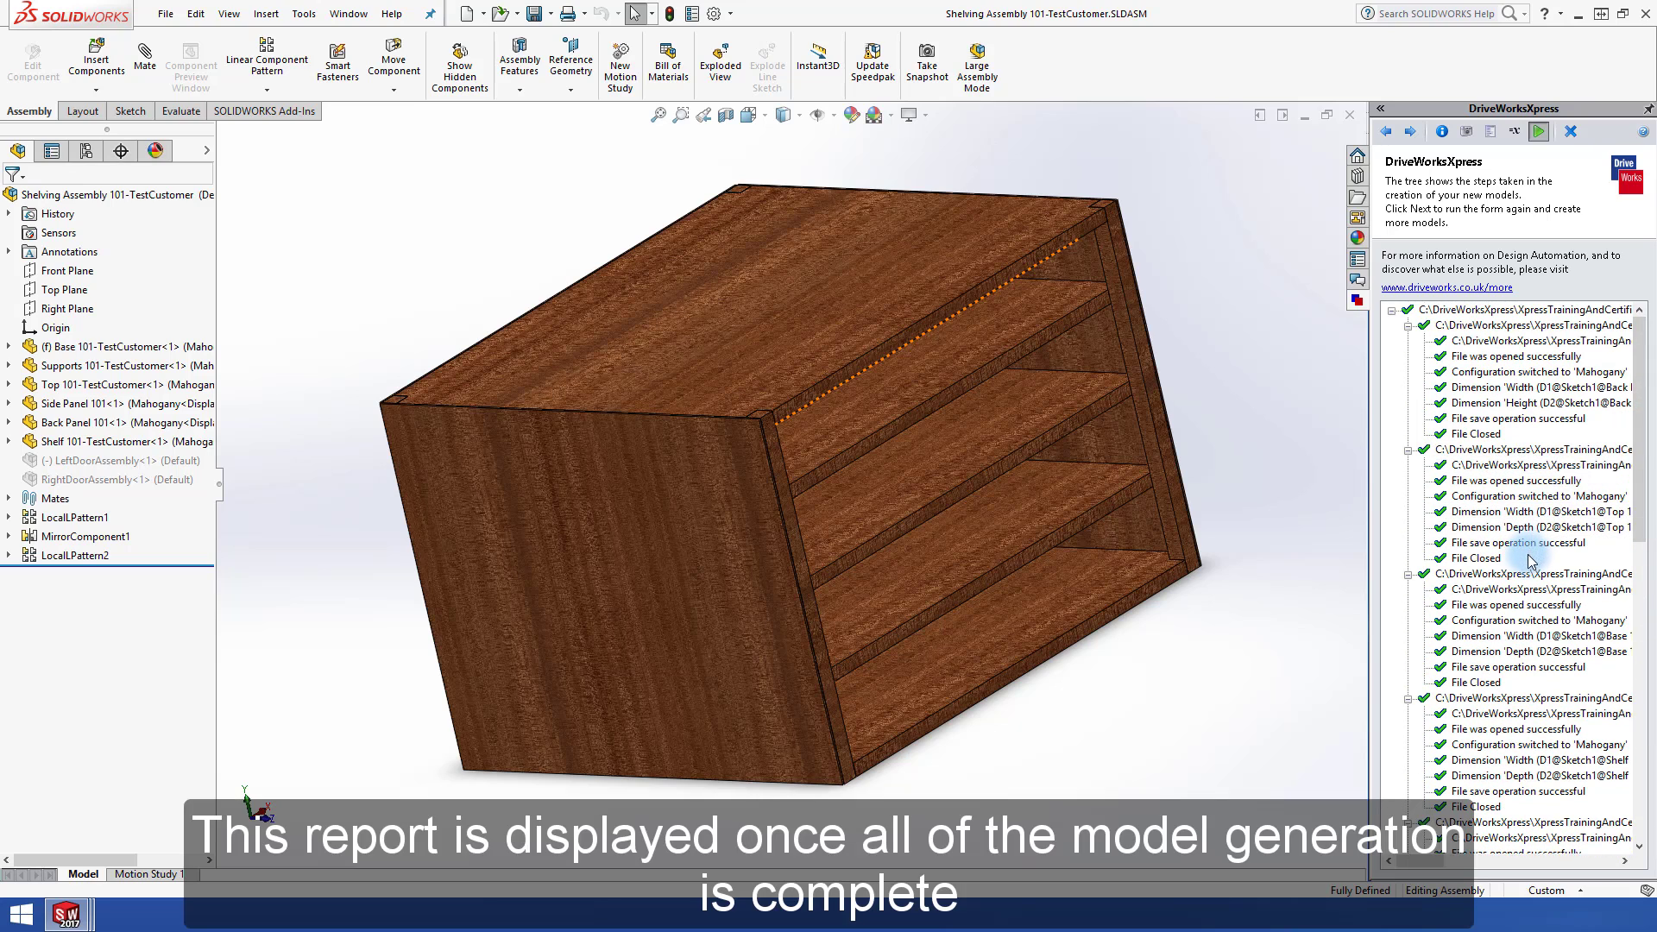